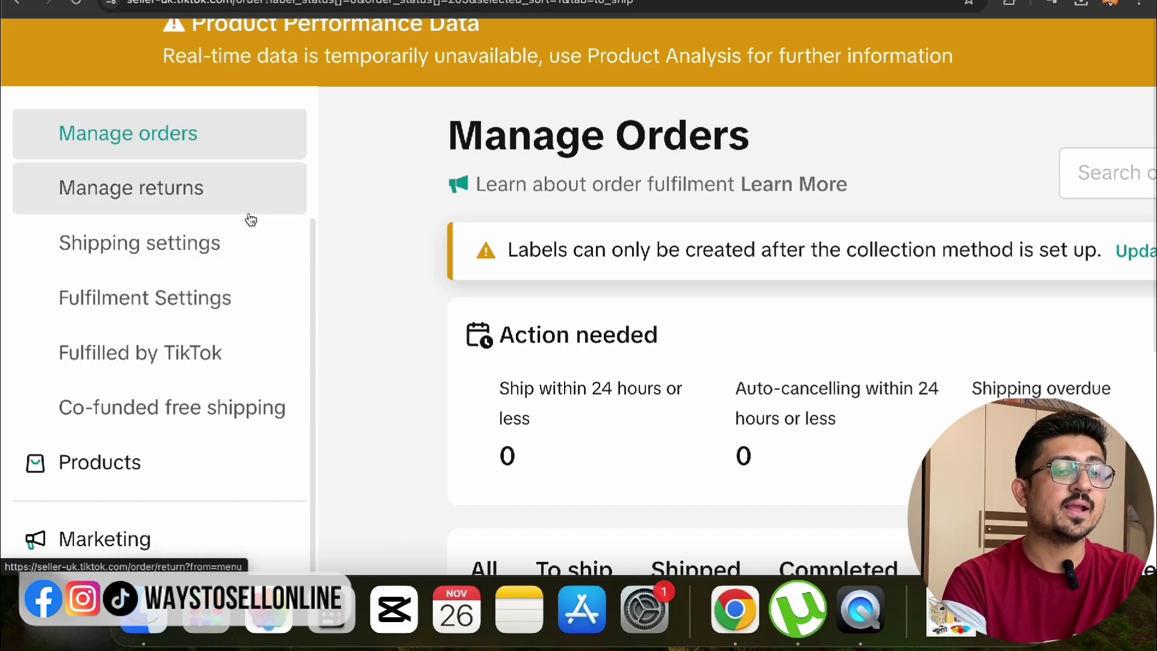
Open the Fulfilled by TikTok page and review the FBT introduction, benefits and sign-up options
click(183, 368)
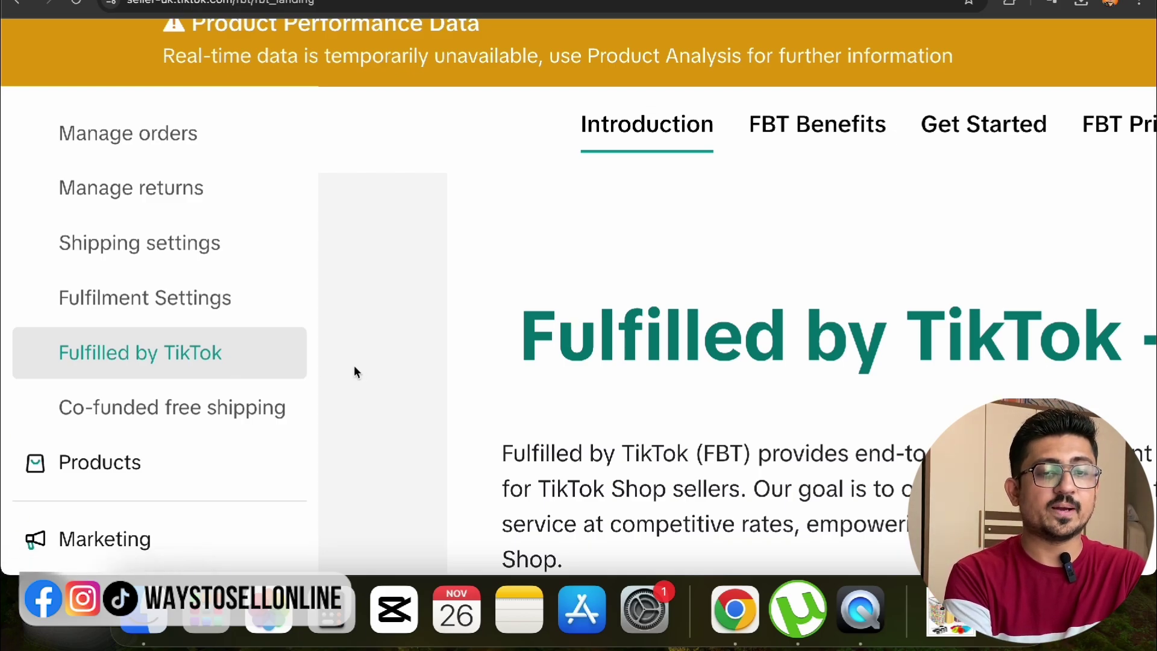
key(super+0)
scroll(355, 371, down, 3)
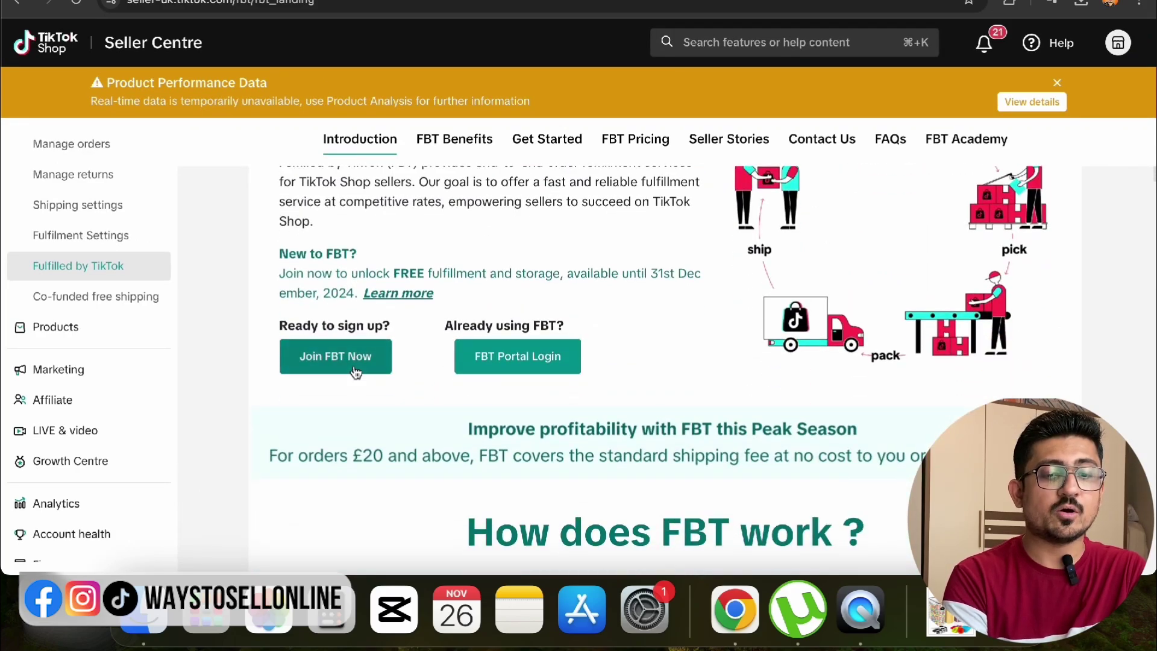
scroll(355, 371, down, 5)
scroll(355, 372, down, 2)
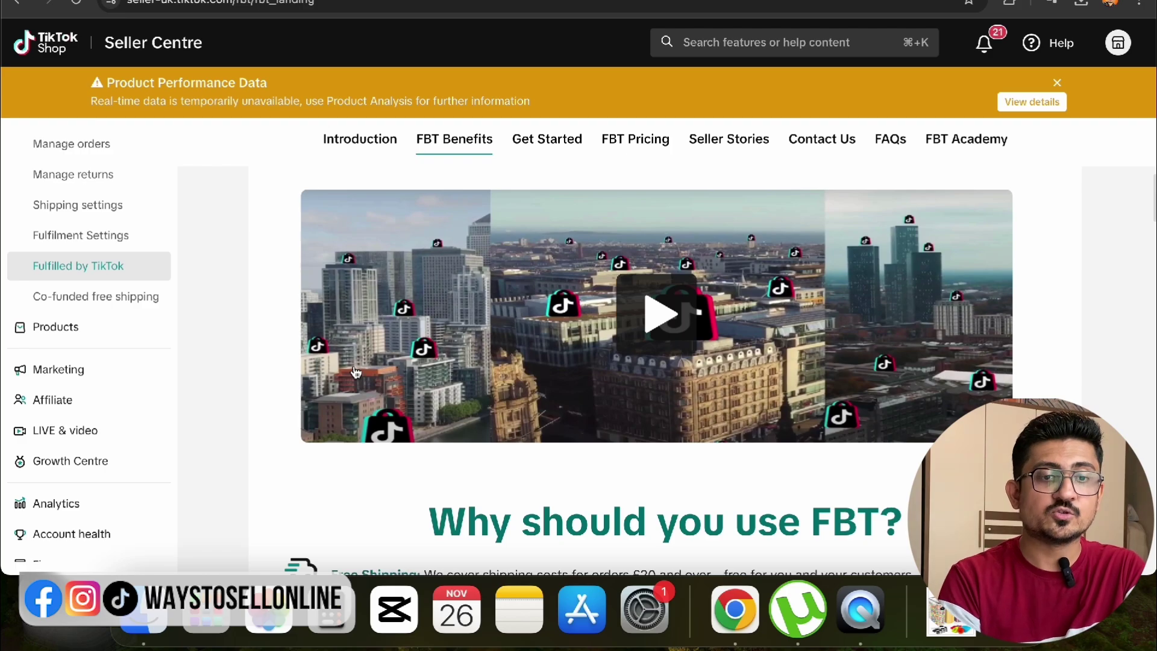
scroll(356, 372, down, 15)
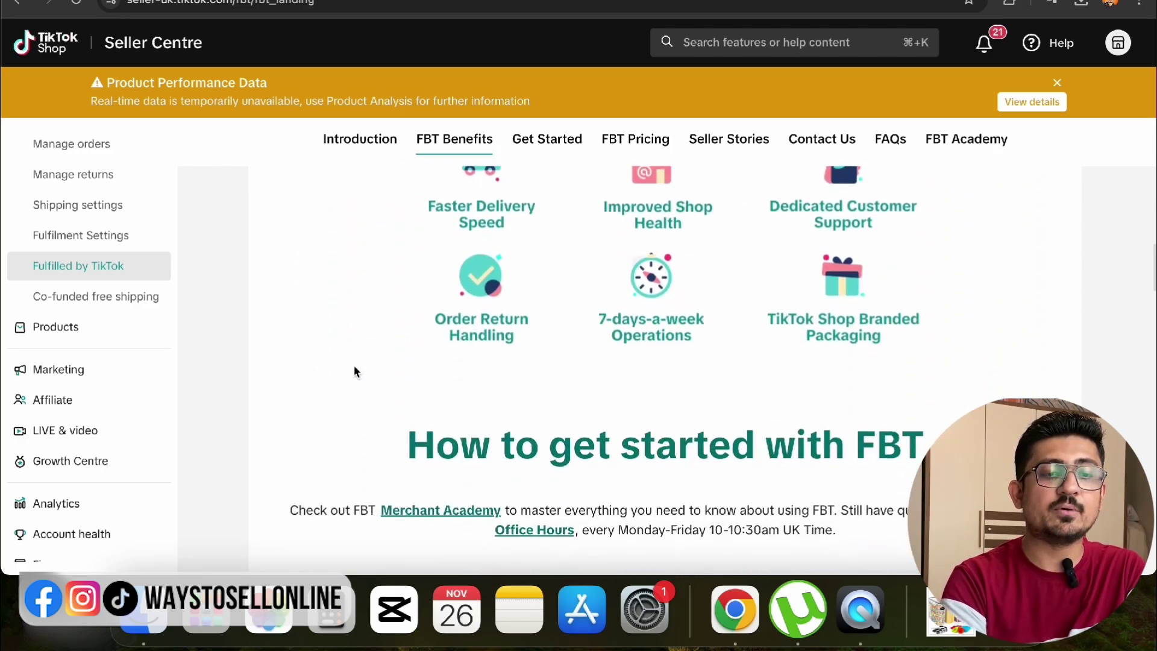
scroll(355, 372, up, 1)
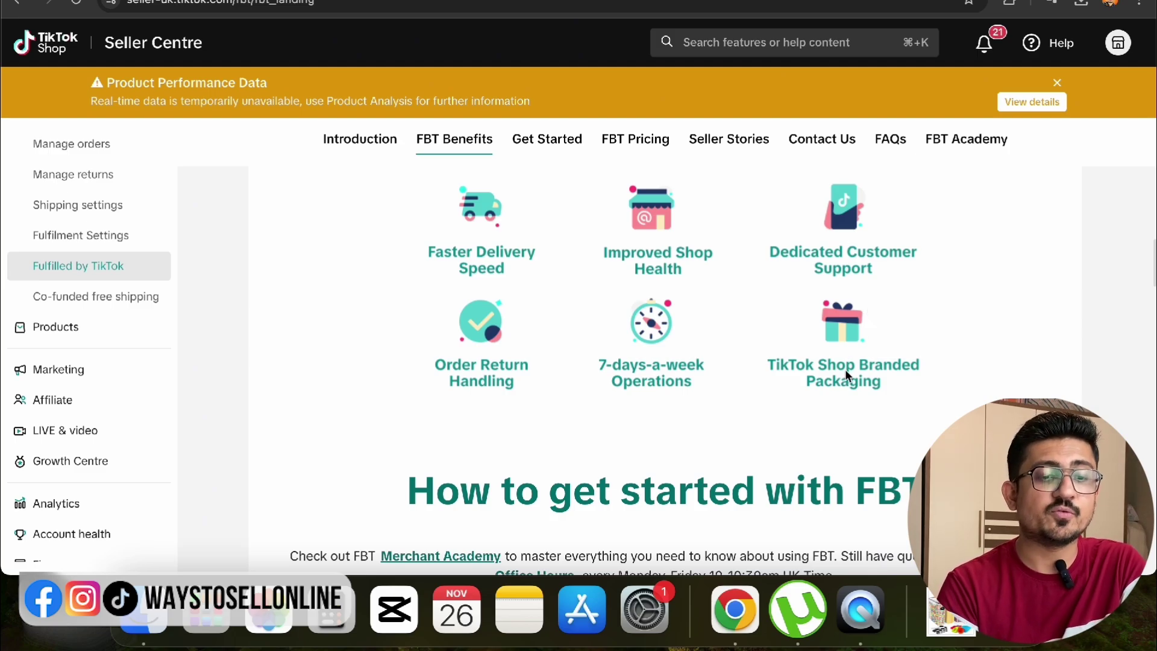
scroll(845, 373, up, 10)
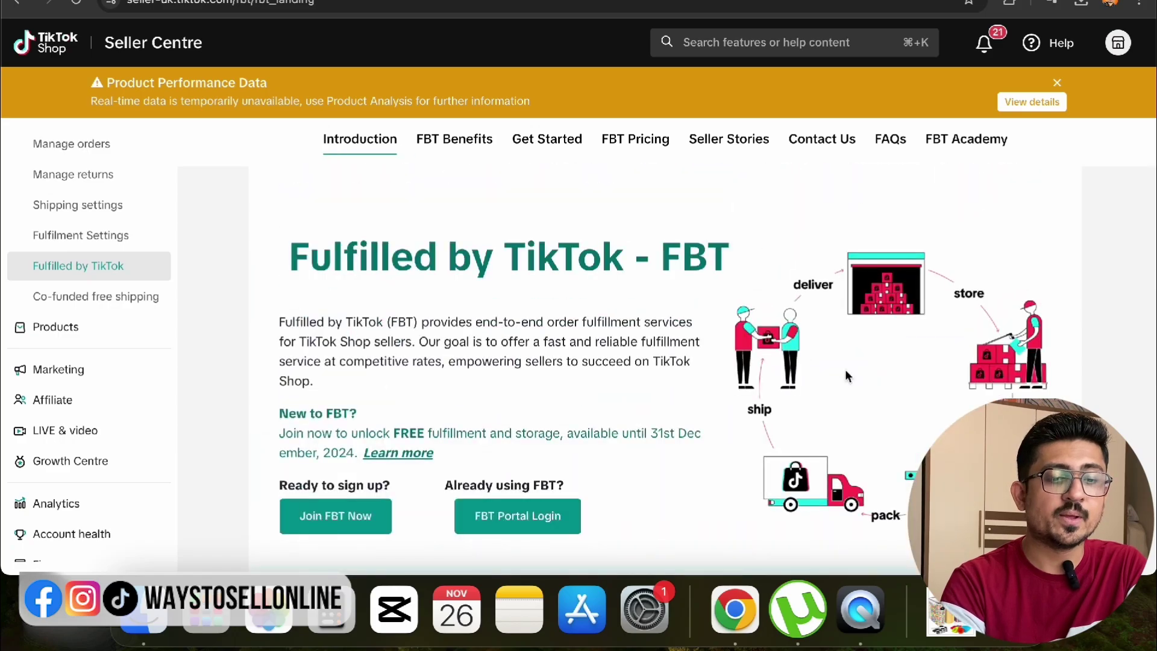
scroll(845, 374, down, 2)
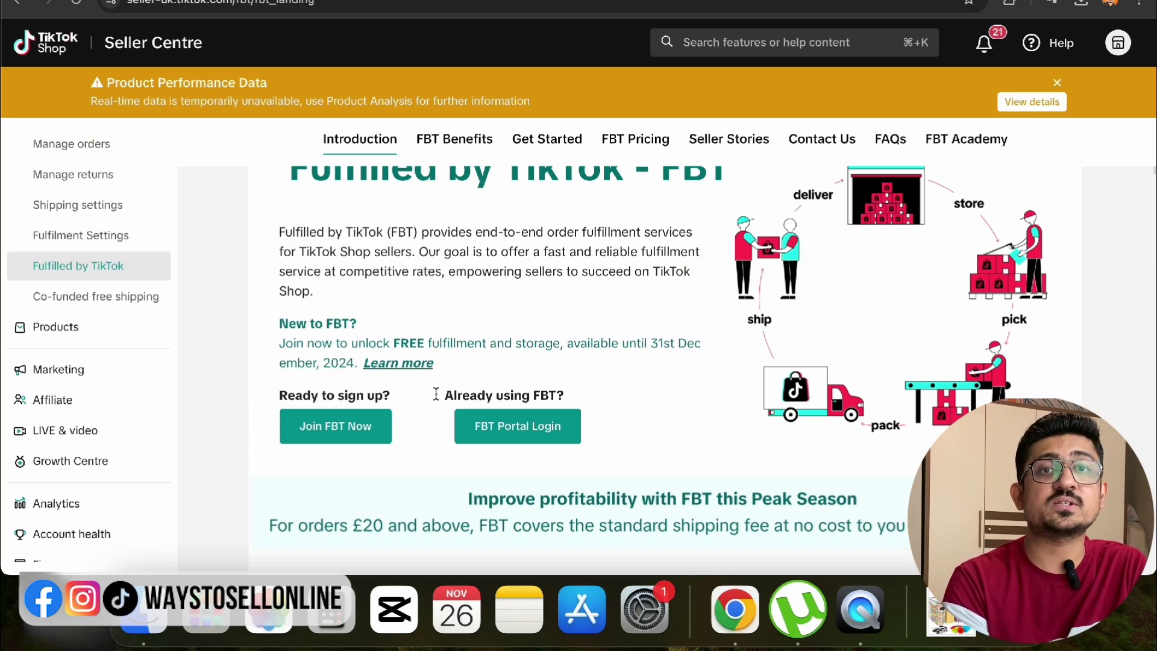
Start joining FBT, accept the account-linking terms and authorise the FBT portal to access the TikTok Shop account
click(330, 434)
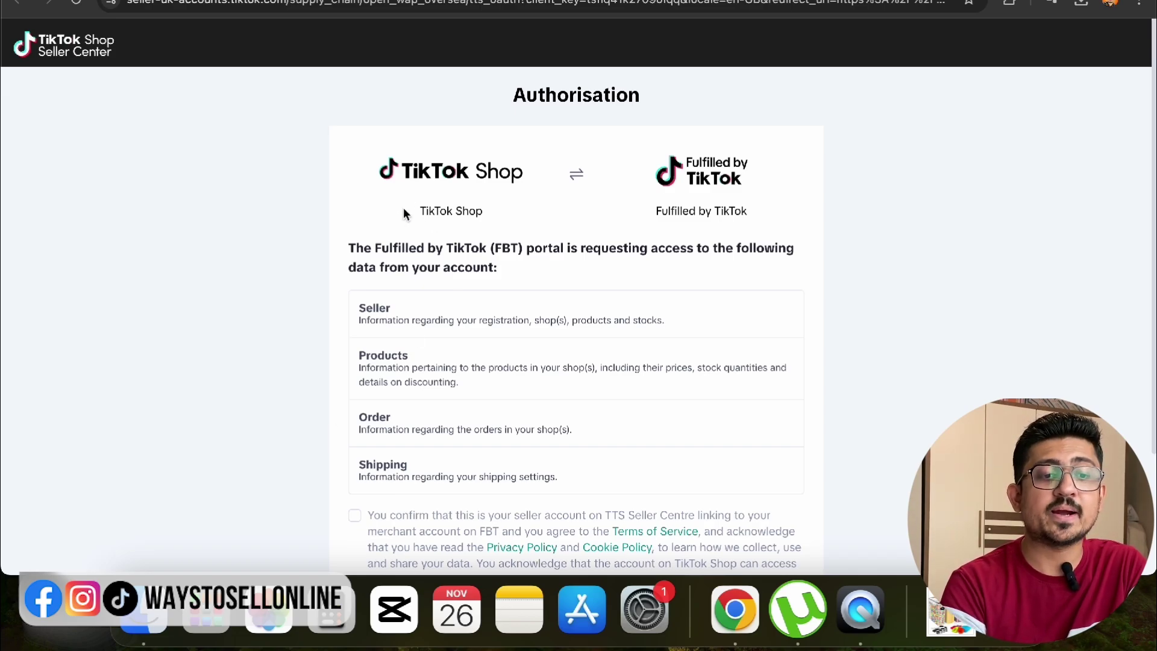
triple_click(719, 212)
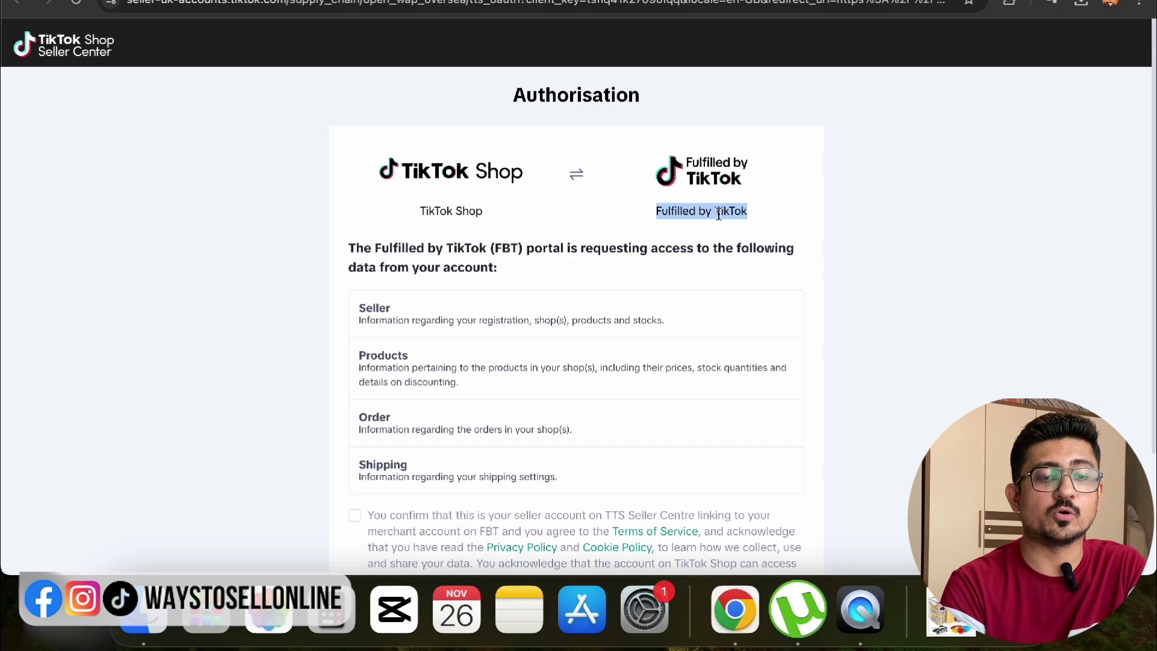
scroll(552, 385, down, 3)
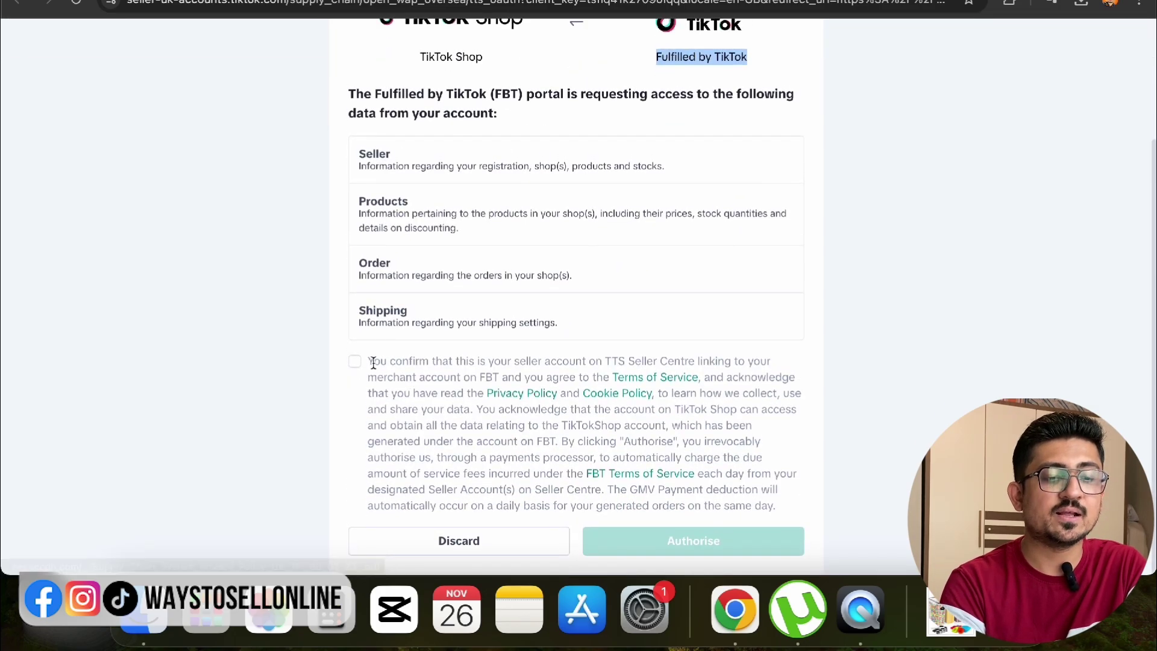
click(358, 363)
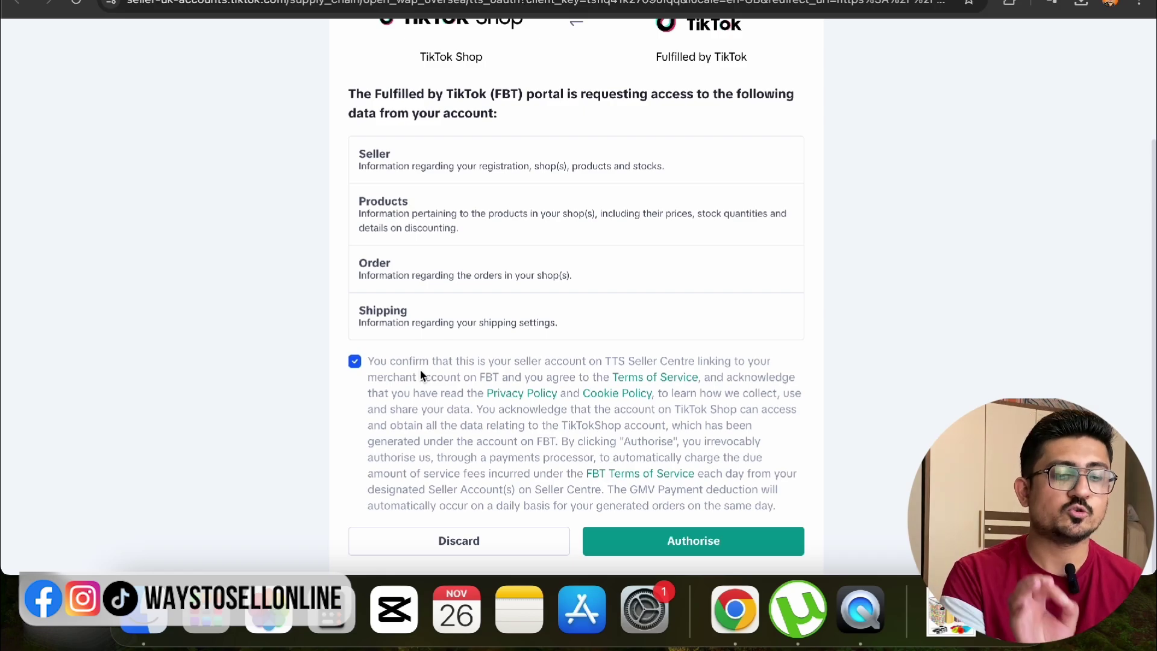
click(646, 541)
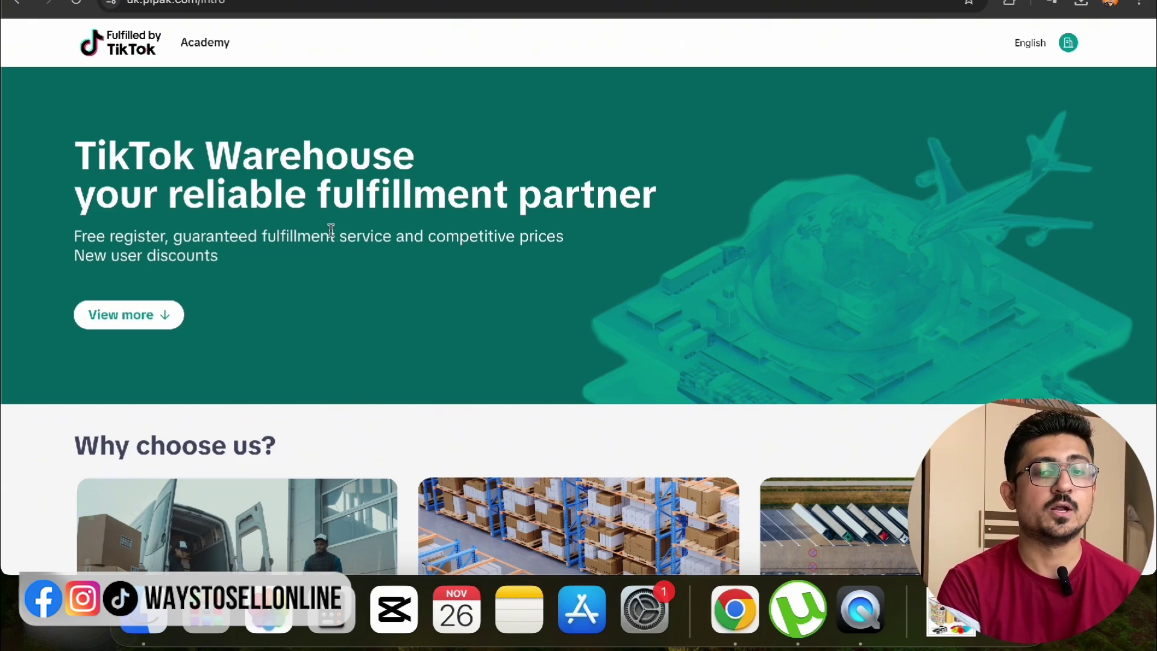
Select the TT-Goodcang2 [FBT WH] platform warehouse, agree to the Terms of service and opt in to promotional messages
scroll(331, 229, down, 10)
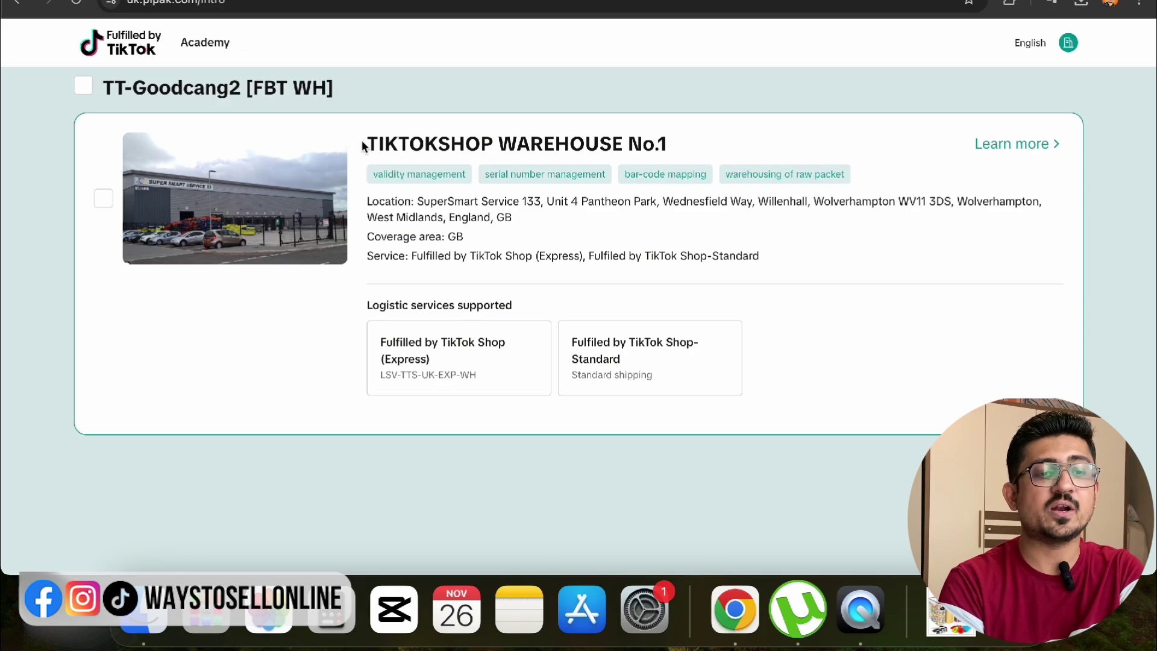
drag(363, 145, 772, 158)
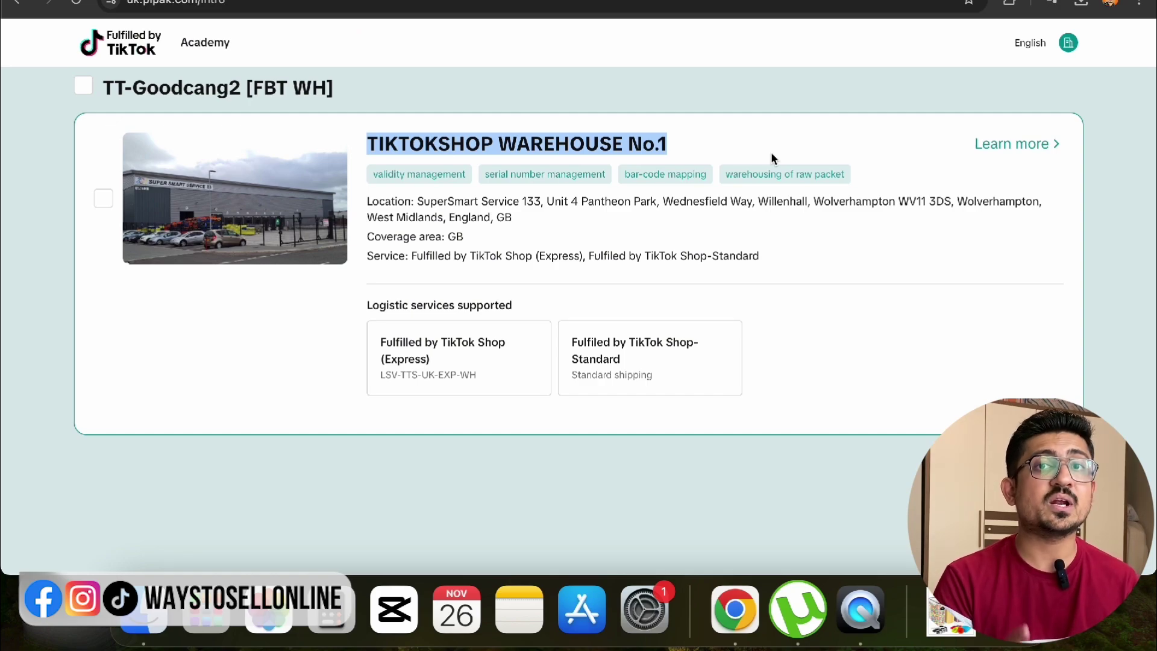
scroll(773, 158, up, 2)
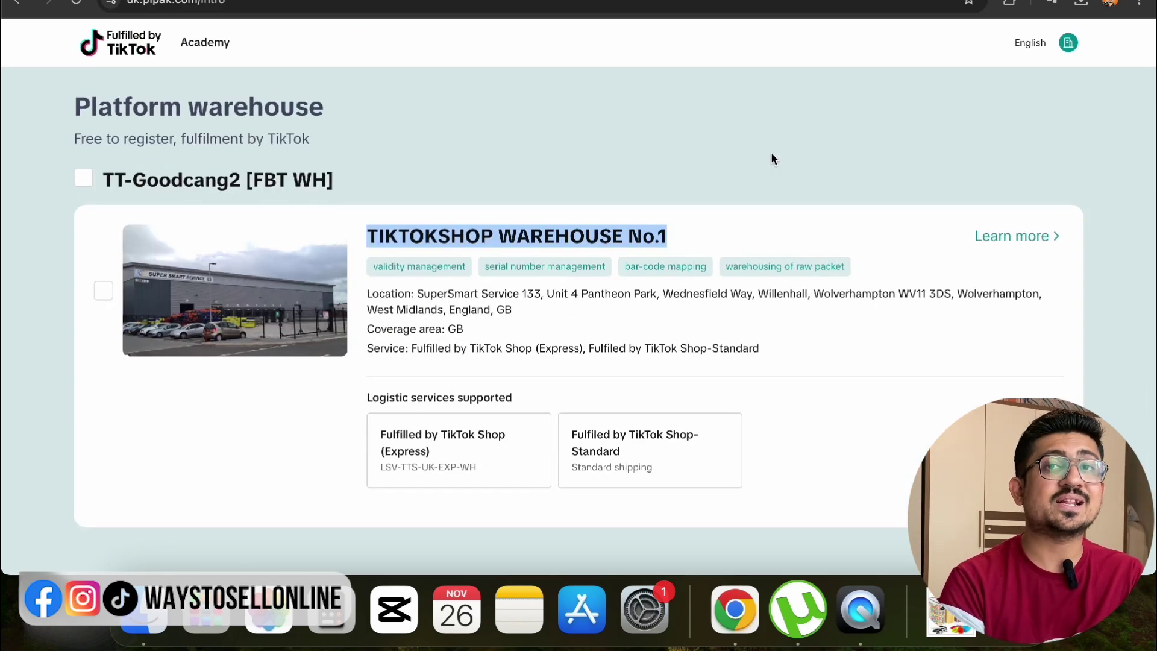
click(83, 178)
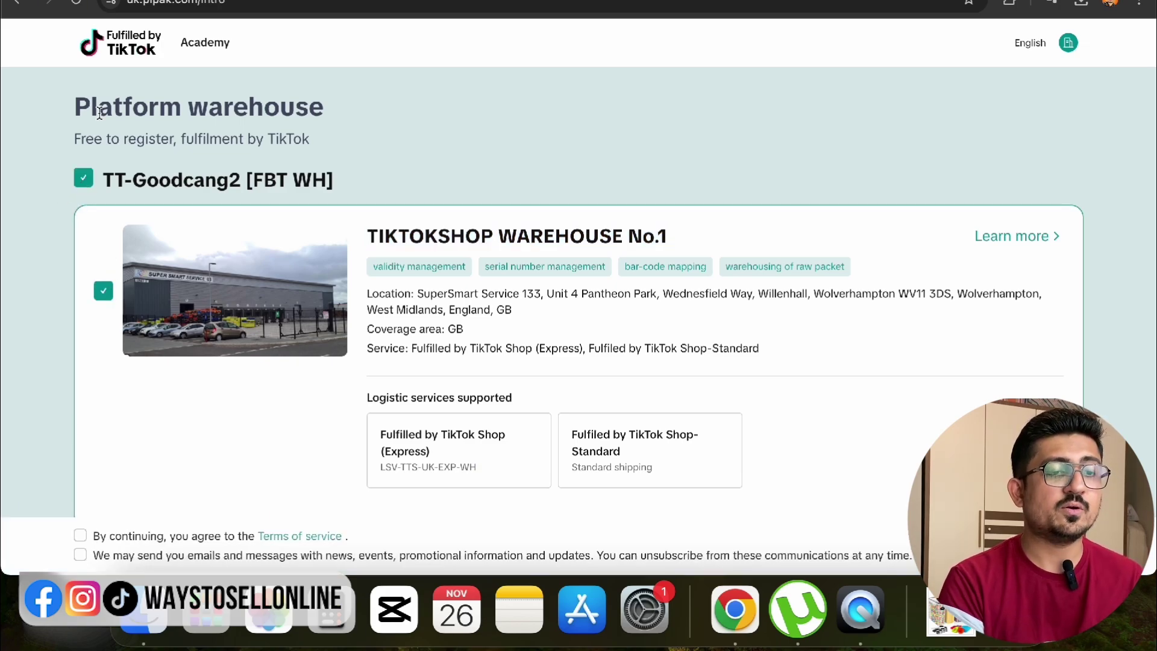
drag(310, 140, 71, 111)
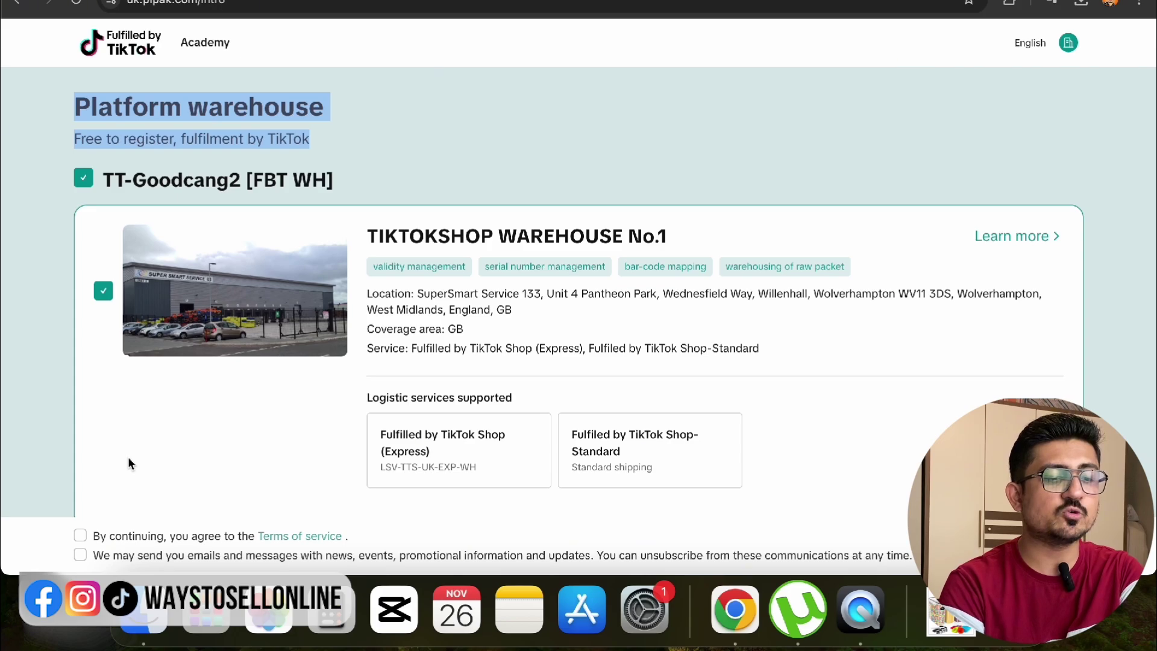
click(80, 535)
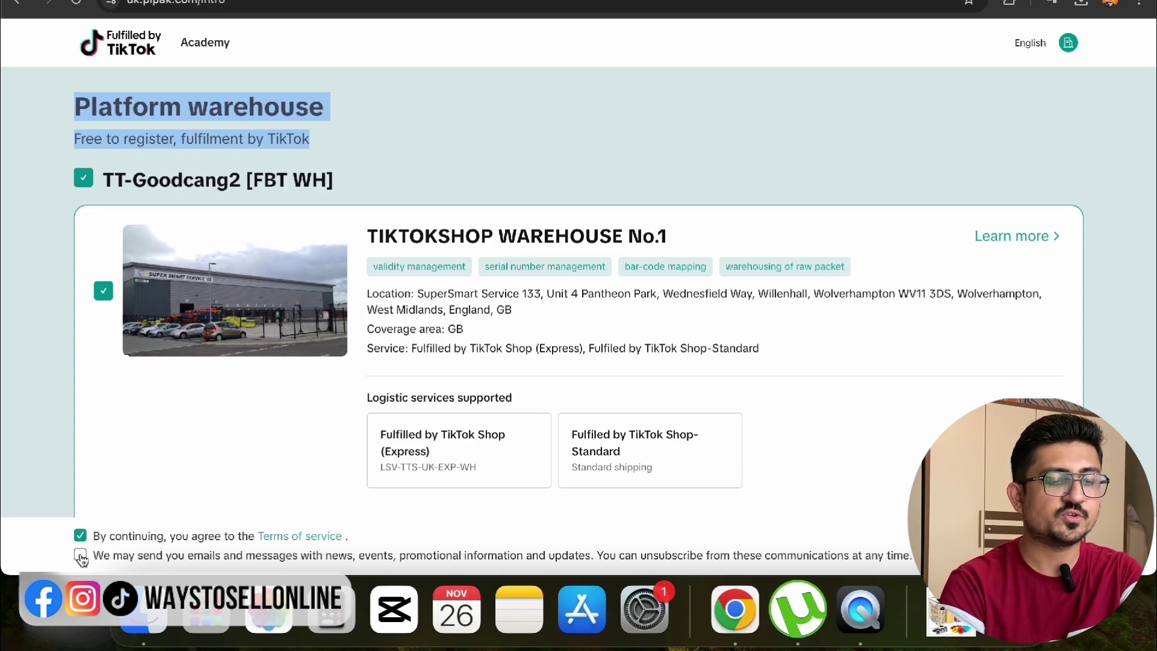
click(81, 555)
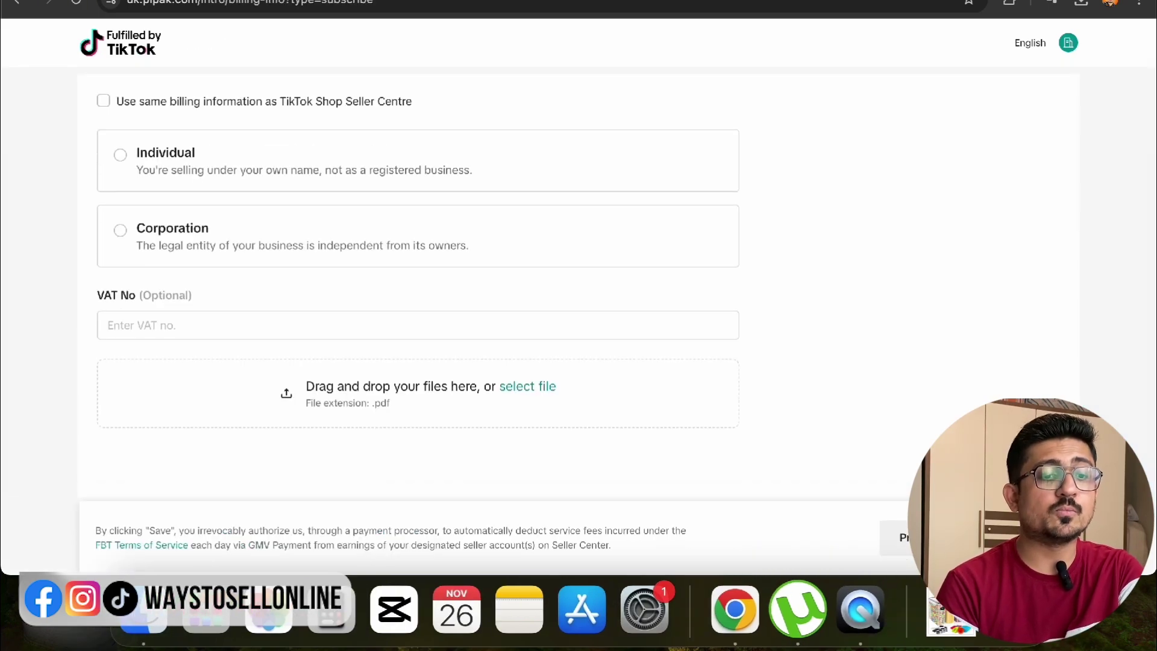
Submit the billing details using the same billing information as TikTok Shop Seller Centre, and acknowledge the submission
scroll(687, 401, up, 3)
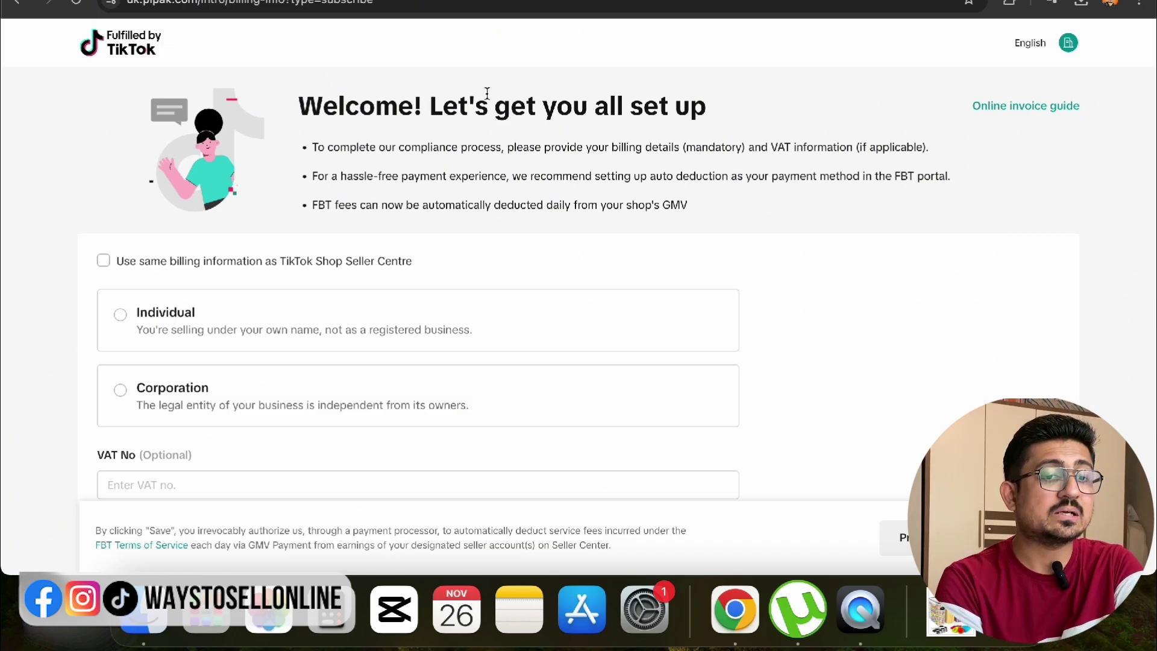
scroll(122, 284, down, 3)
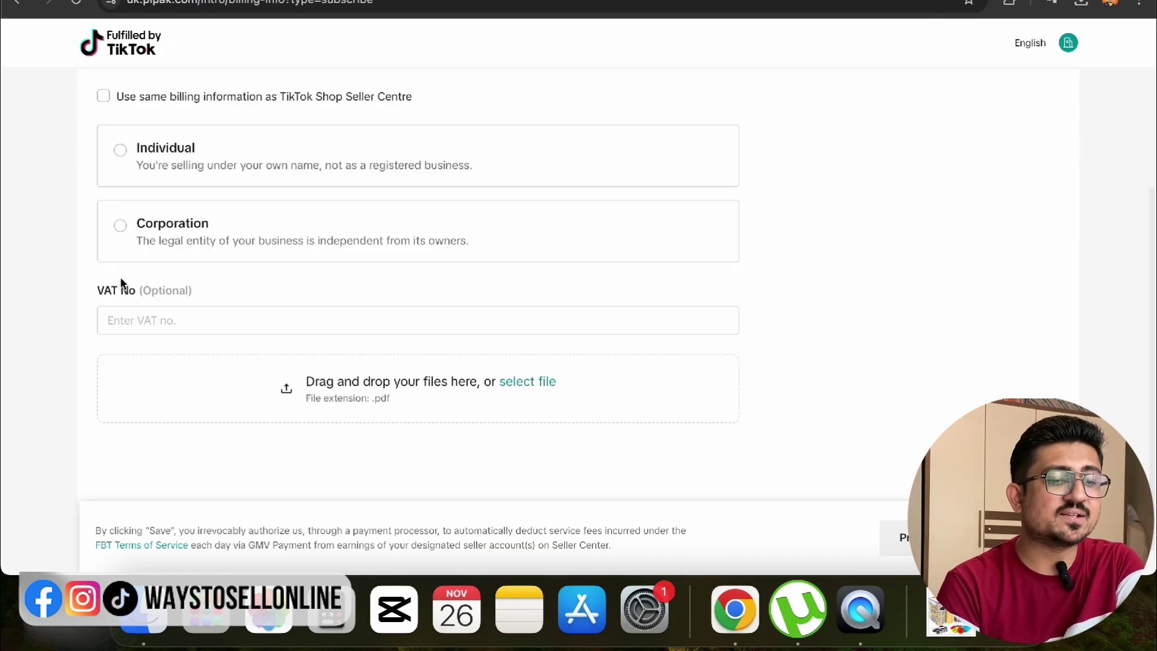
scroll(123, 283, up, 1)
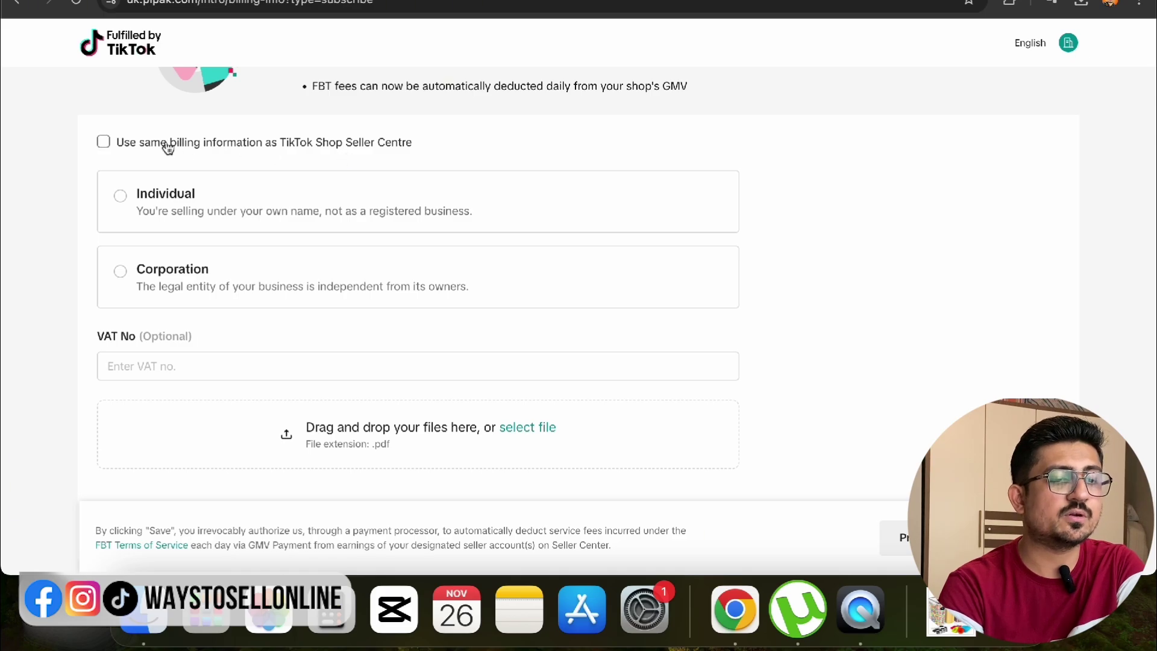
click(103, 142)
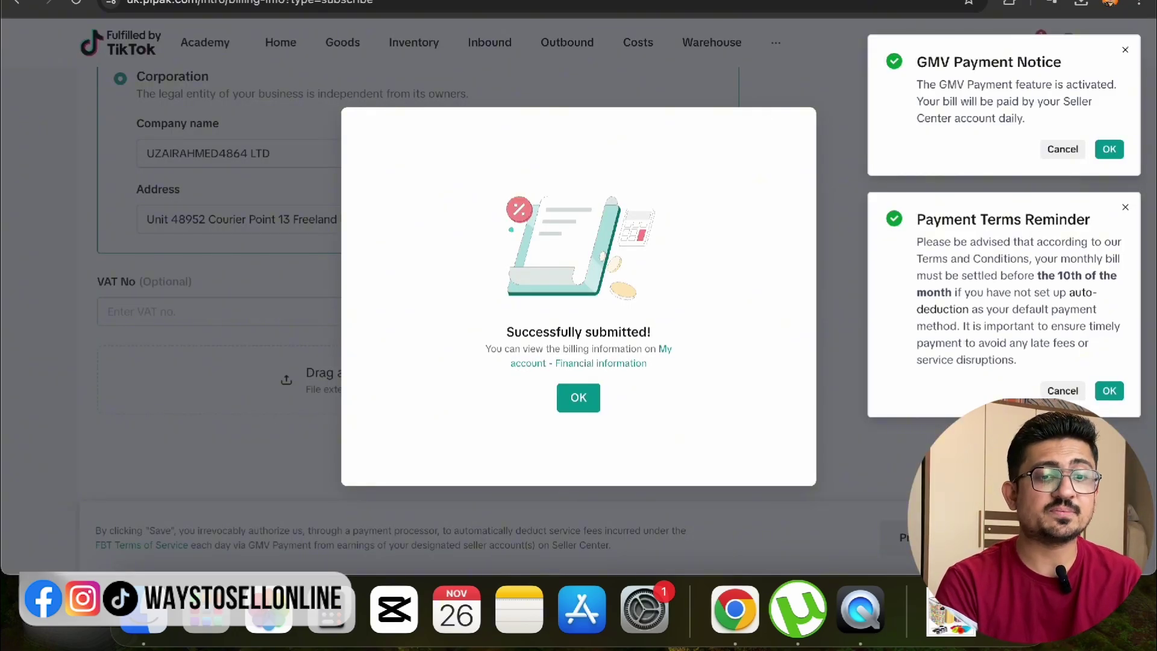
click(584, 399)
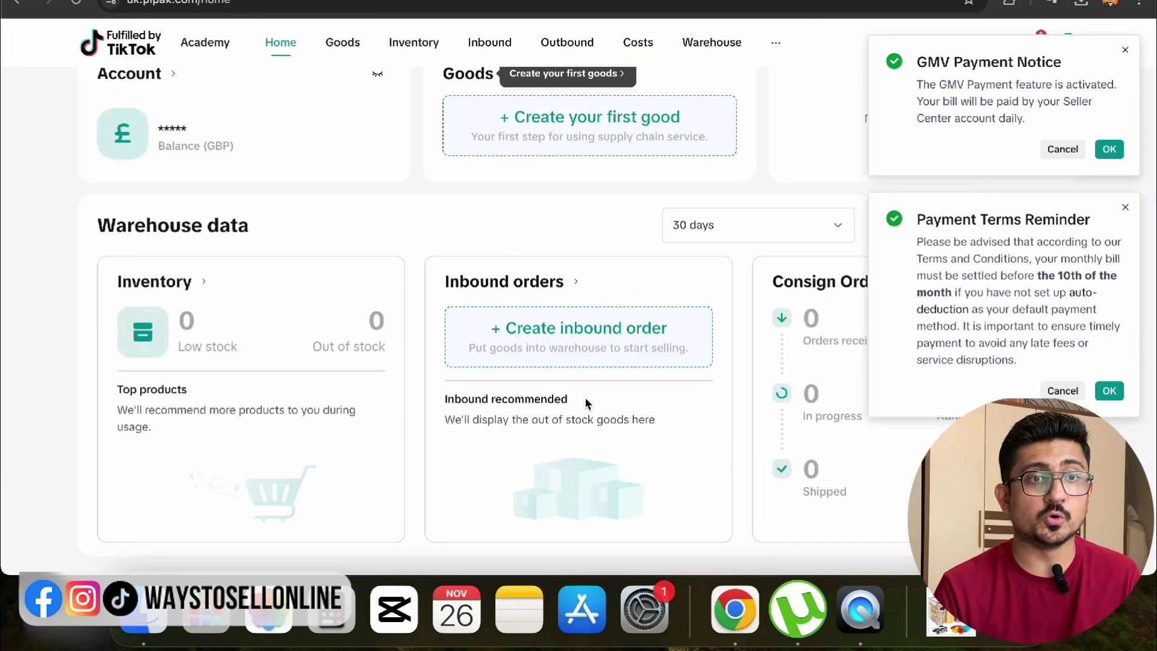
Acknowledge the GMV Payment Notice and the Payment Terms Reminder on the portal home page
scroll(588, 404, up, 4)
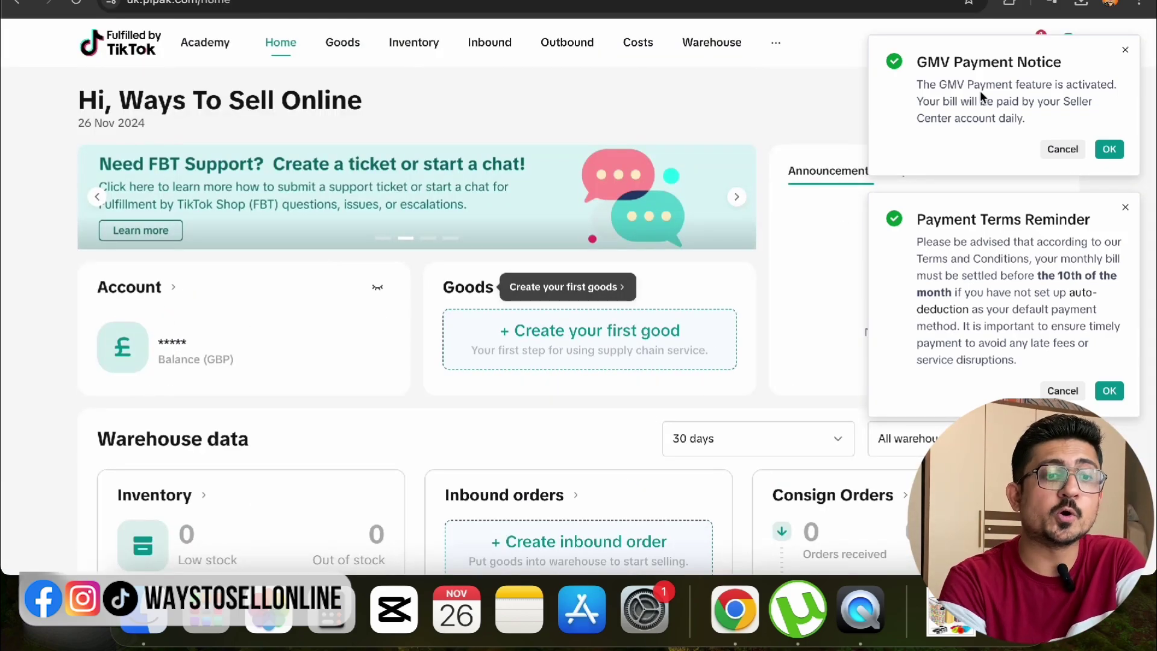
mouse_move(410, 62)
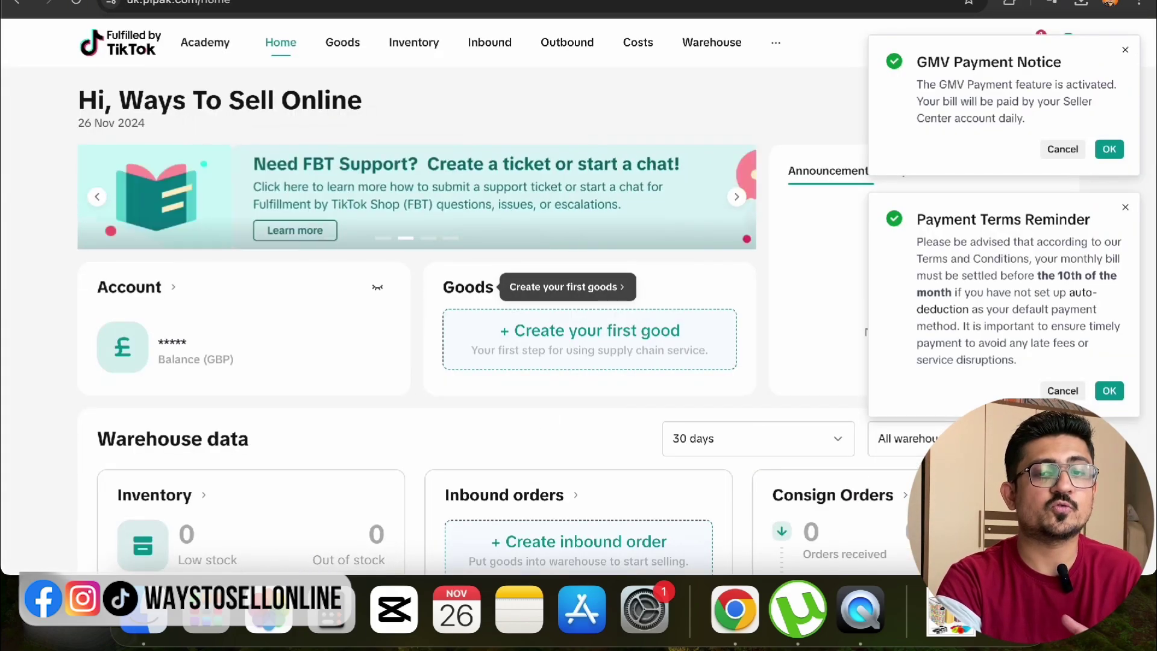
click(1109, 150)
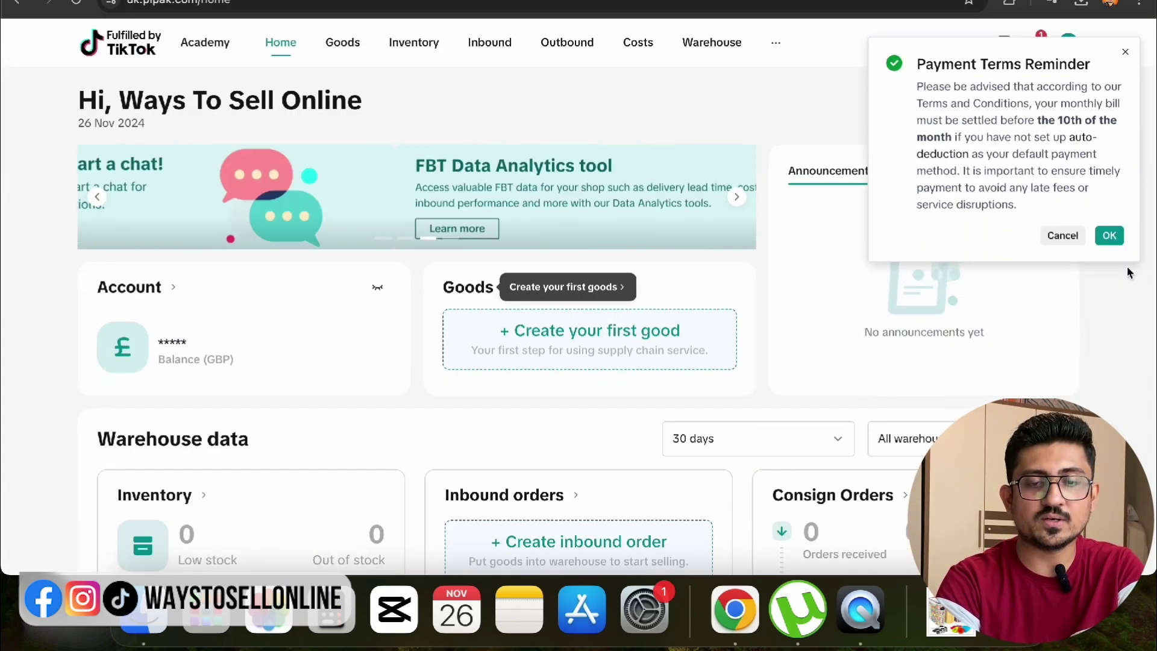
click(1112, 238)
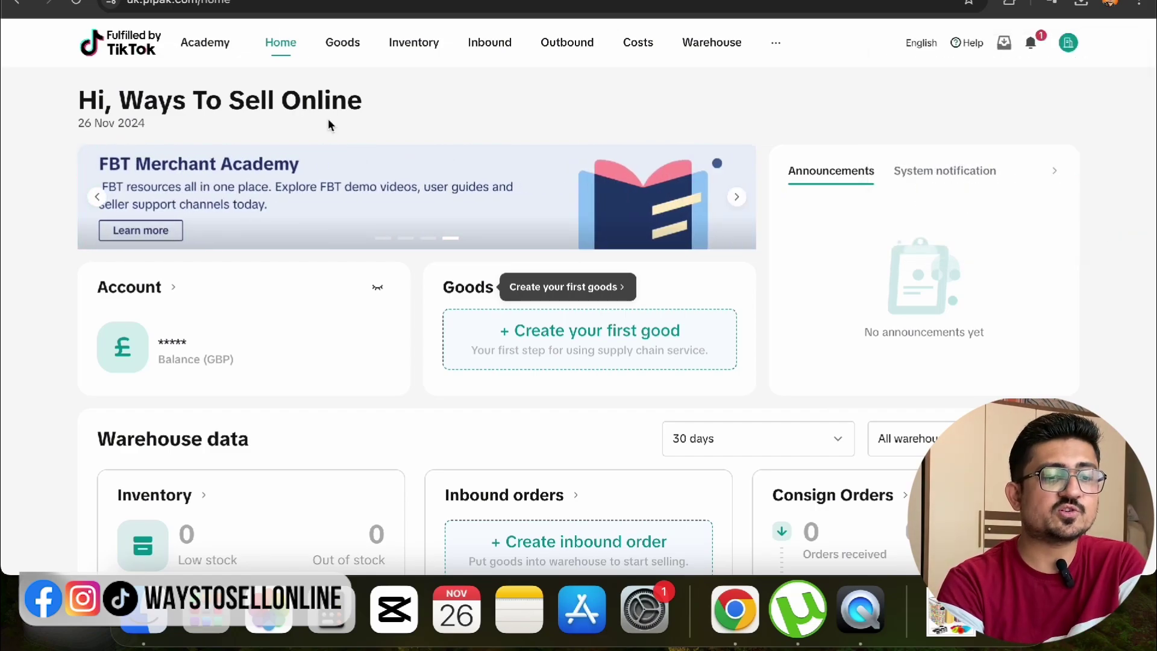
Review the account, goods and warehouse data sections and the Inventory and Inbound options on the home page
scroll(275, 386, down, 2)
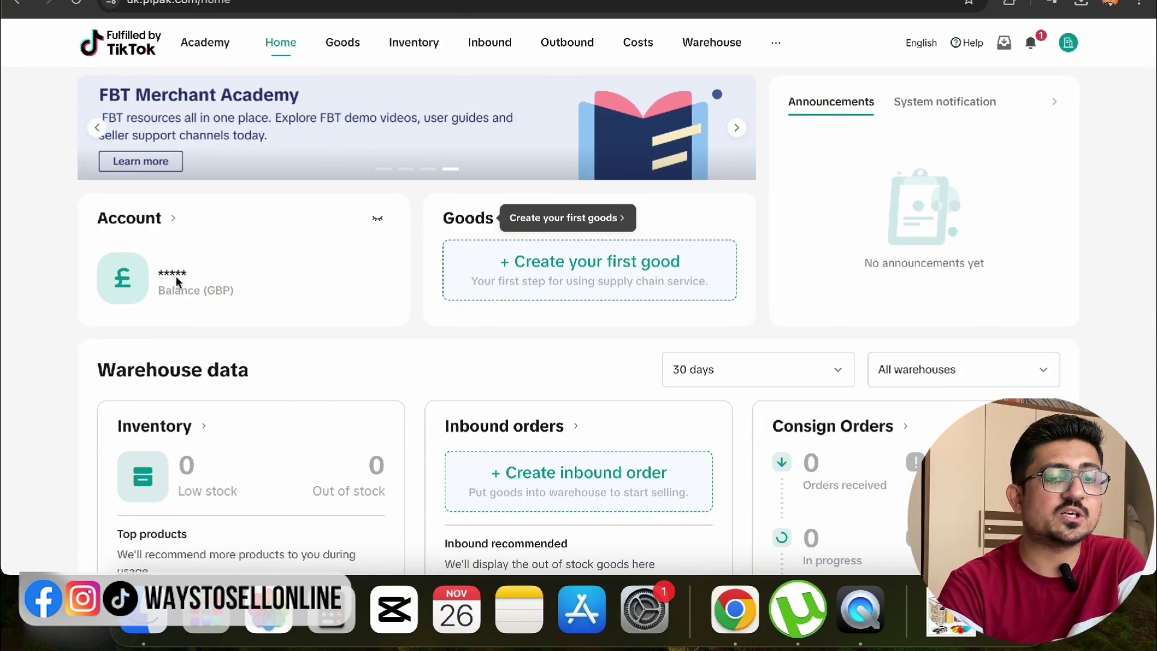
scroll(174, 305, down, 4)
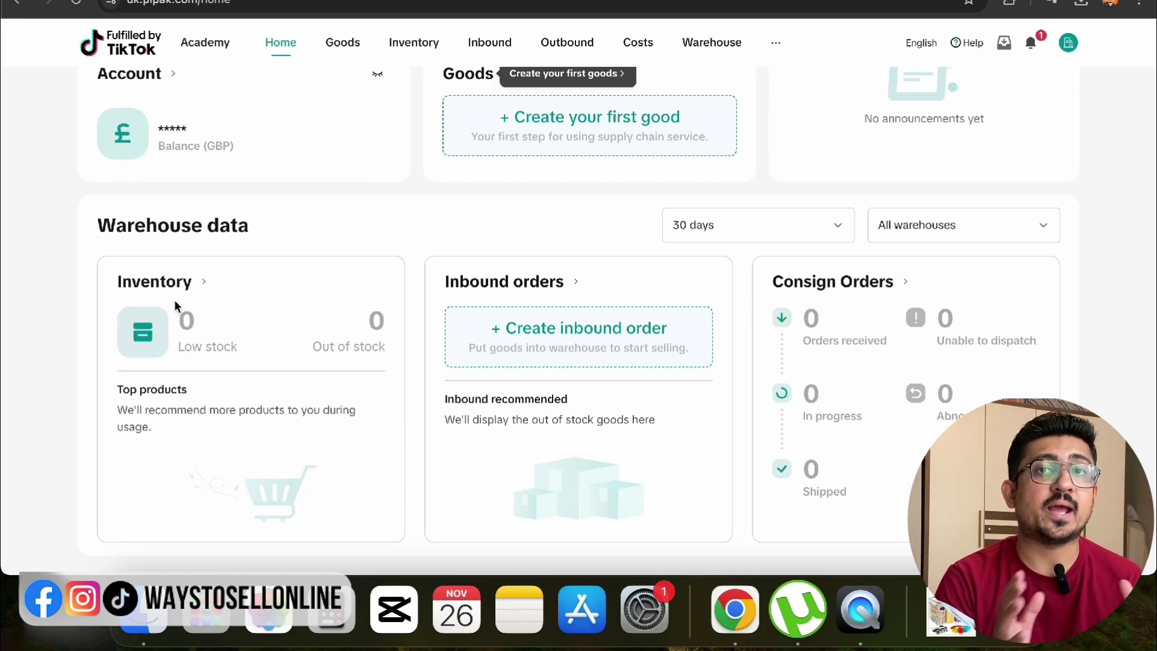
scroll(175, 299, up, 6)
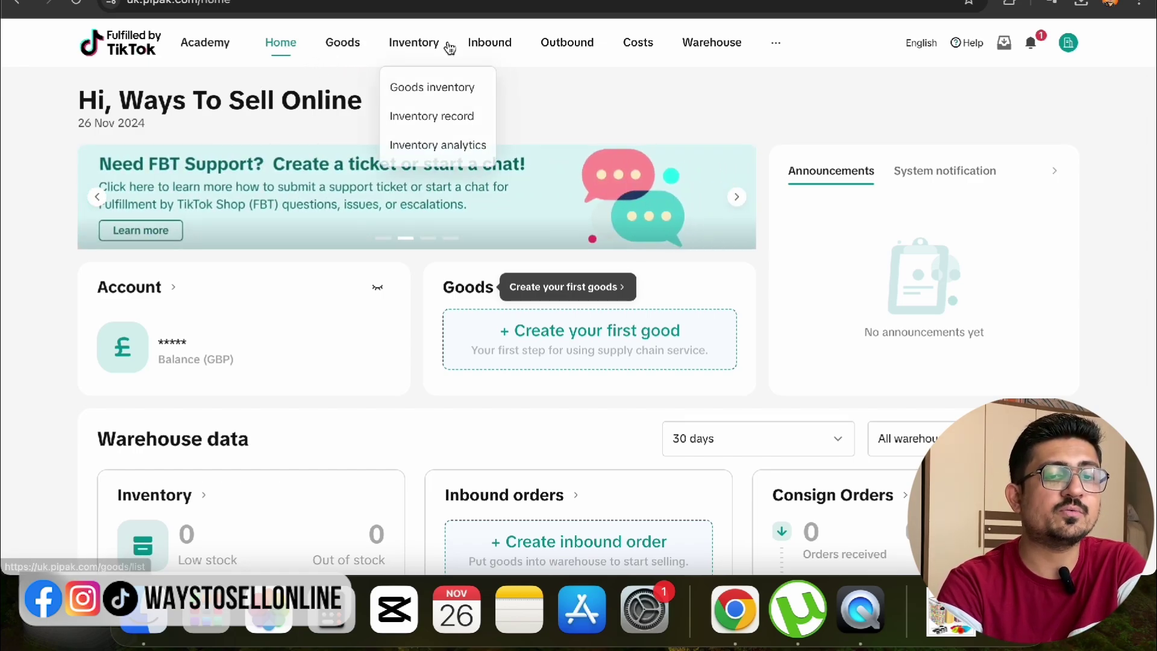
mouse_move(497, 55)
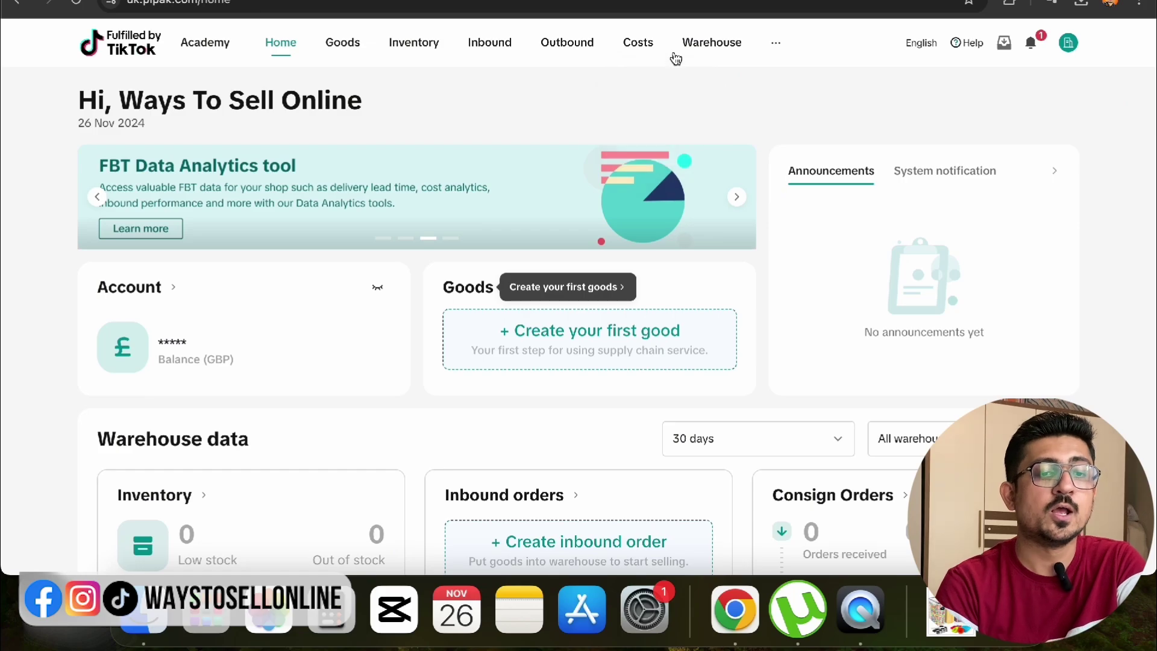
View the Manage goods and Inbound orders pages and return to the portal home page
click(353, 44)
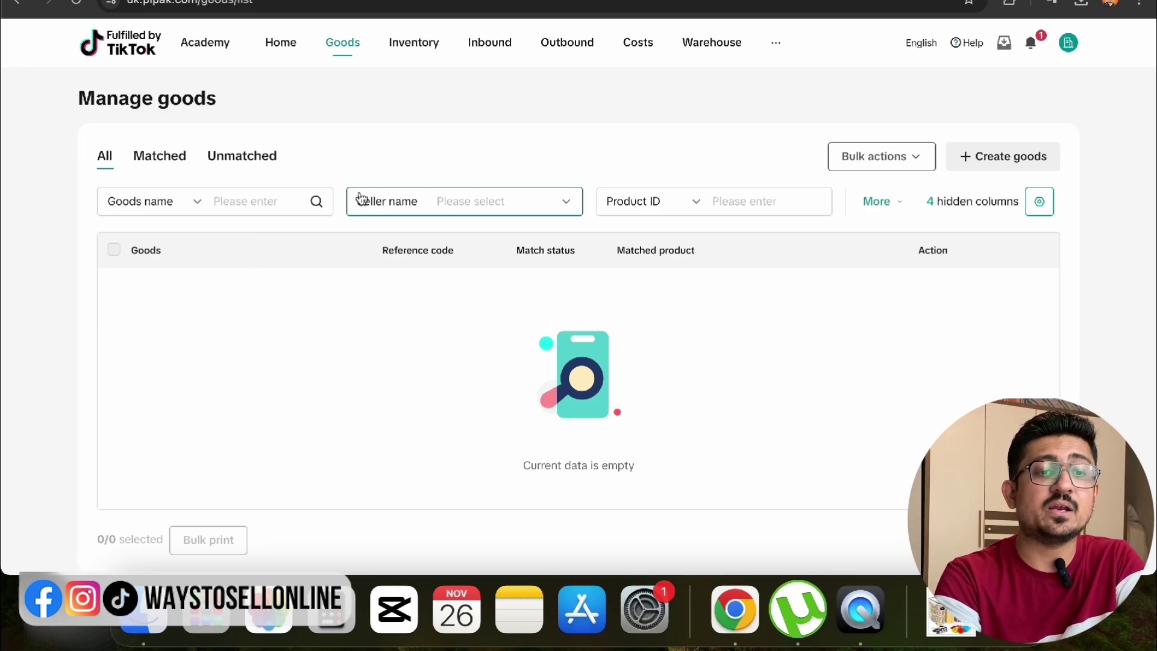
mouse_move(488, 56)
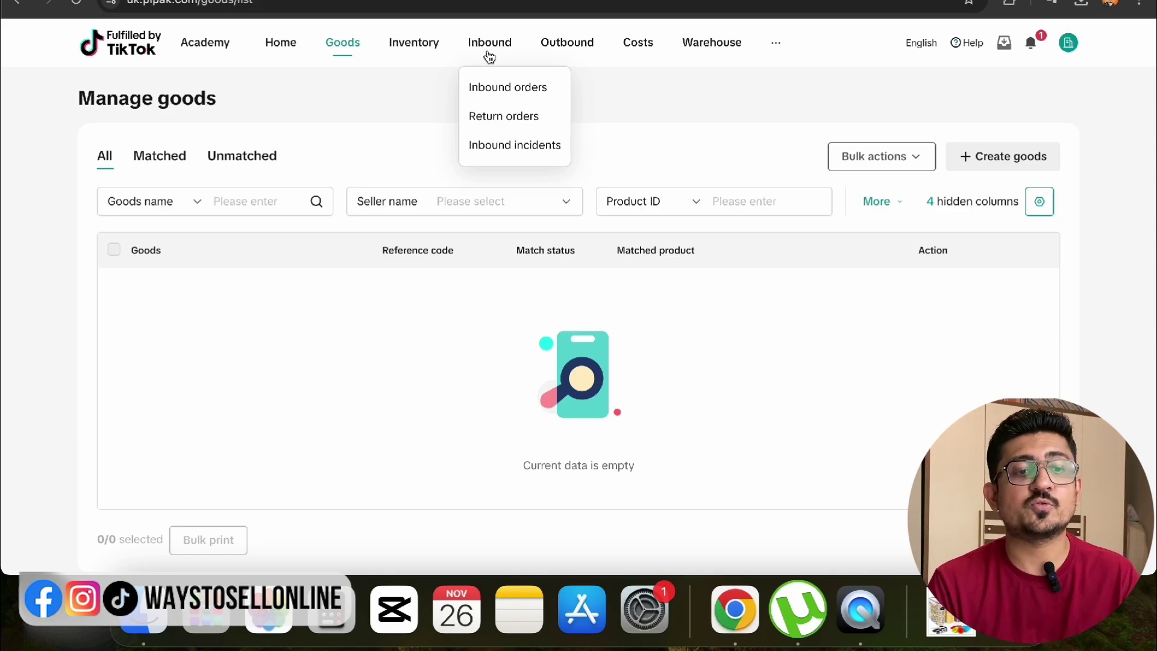
click(508, 86)
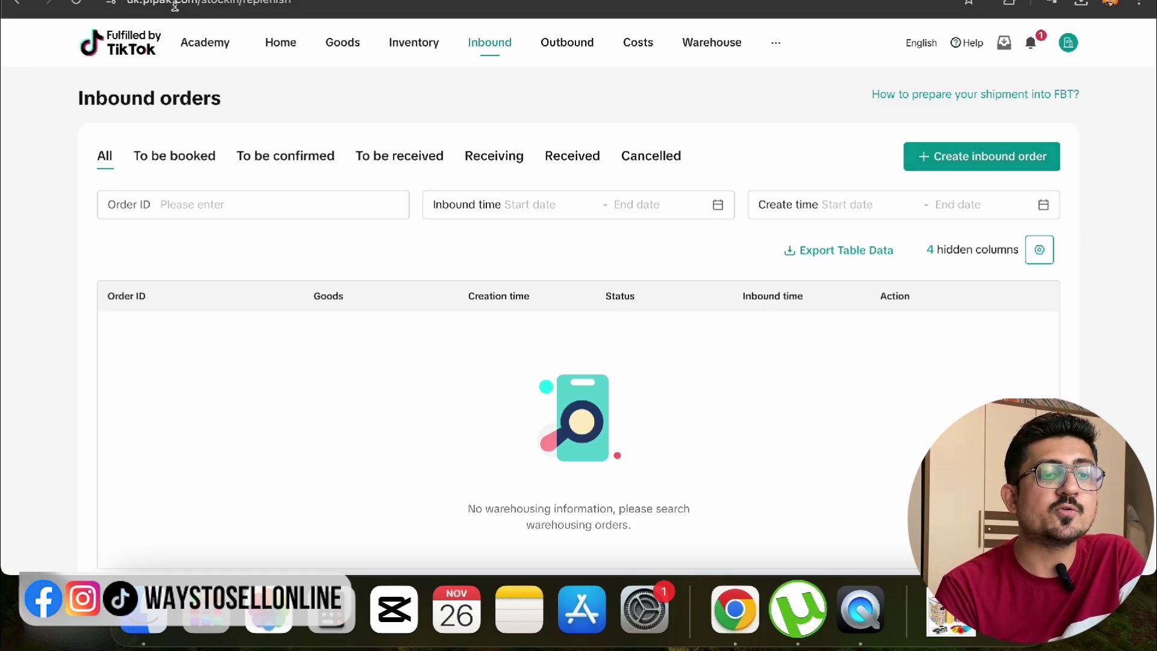
click(111, 47)
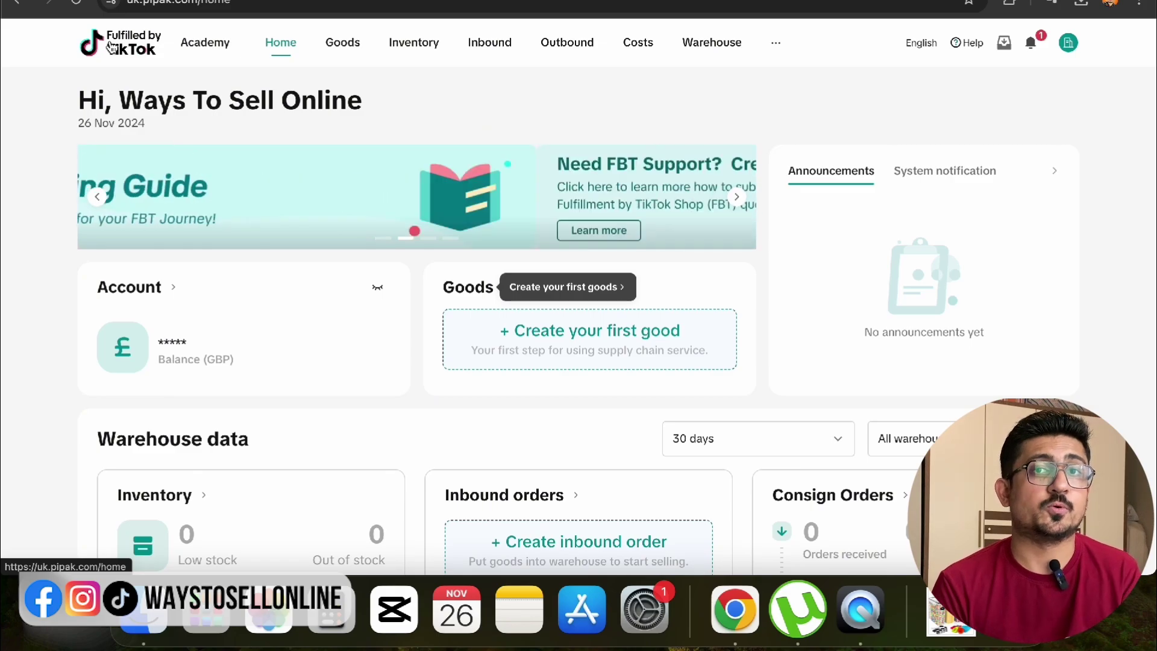